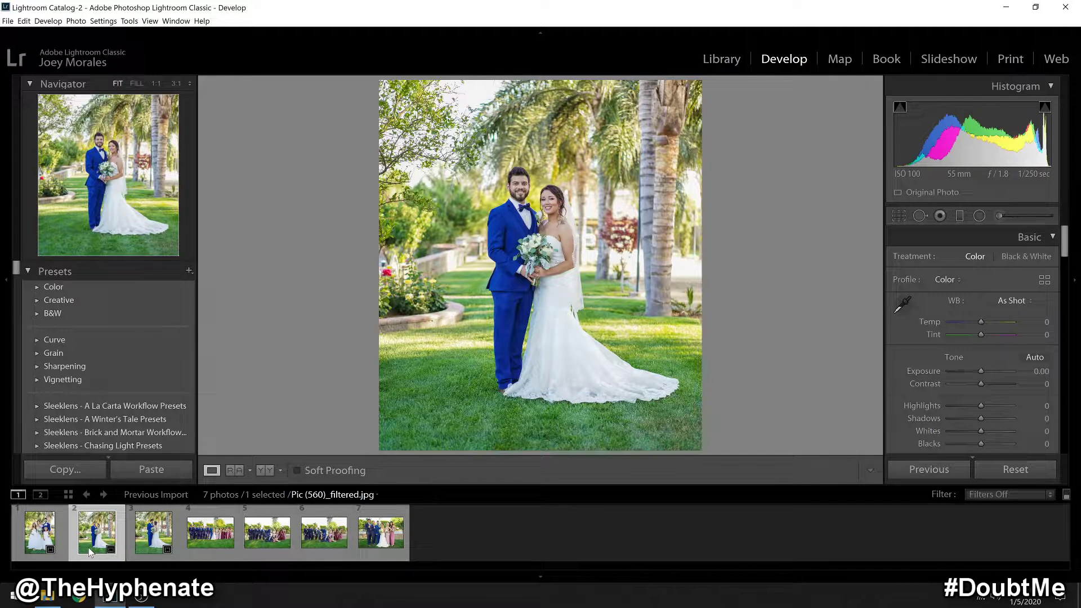
# - Select all seven wedding photos in the filmstrip with Ctrl+A
pyautogui.hotkey('ctrl', 'a')
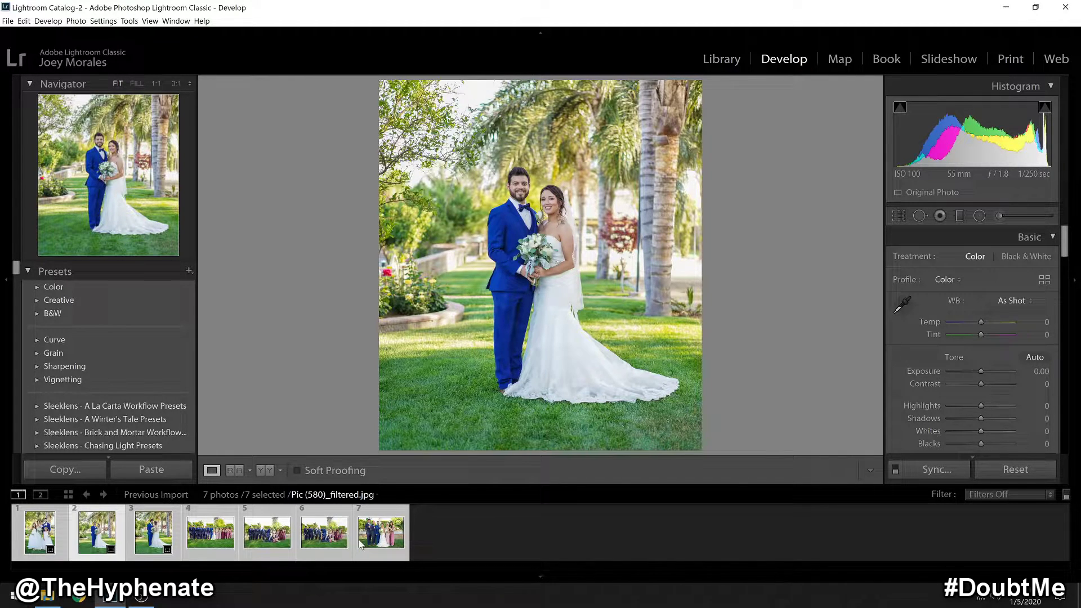
# - Open File > Export for the seven photos, tick Watermark, and choose Edit Watermarks
pyautogui.click(8, 21)
pyautogui.click(47, 151)
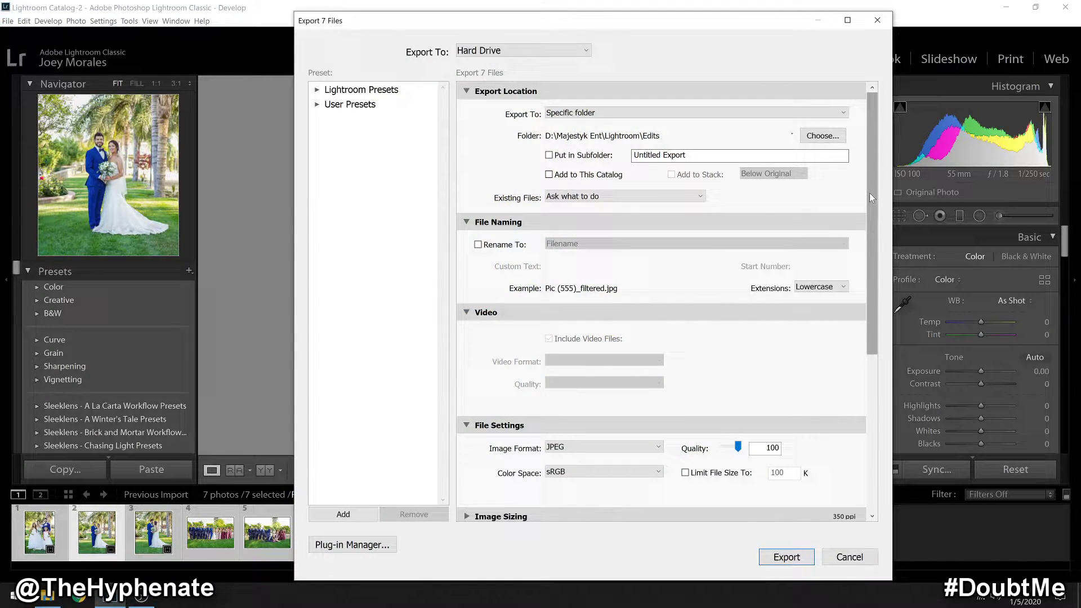
pyautogui.moveTo(869, 192); pyautogui.dragTo(877, 369)
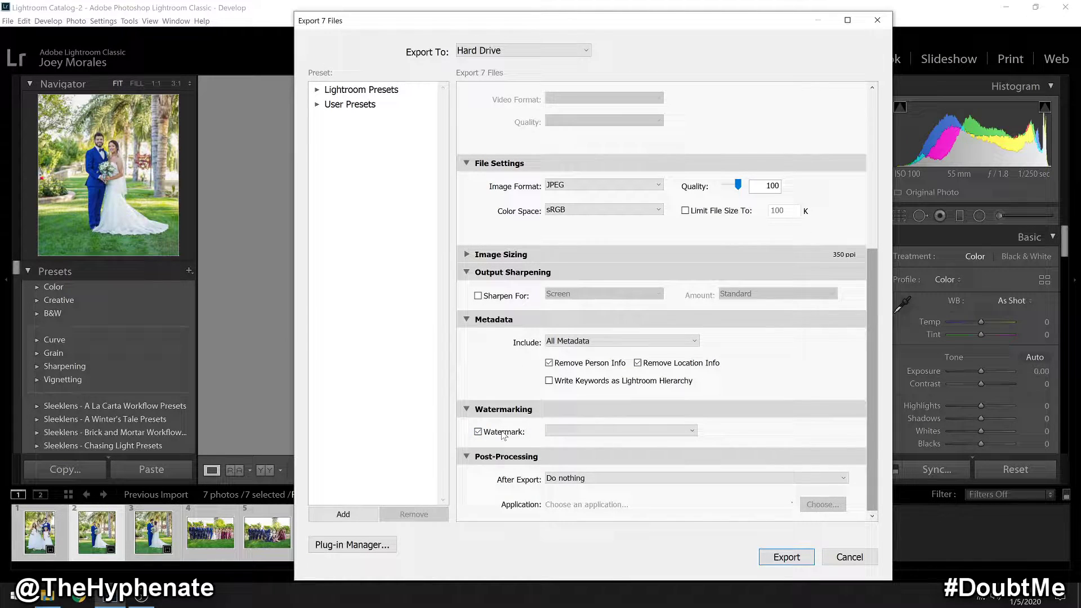
pyautogui.click(478, 433)
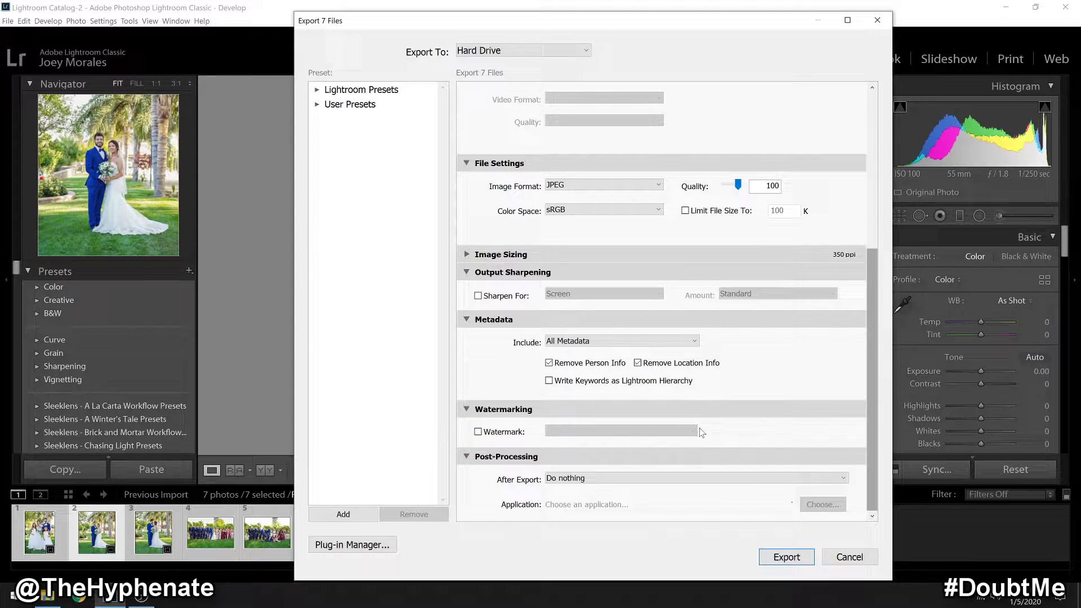
pyautogui.click(494, 437)
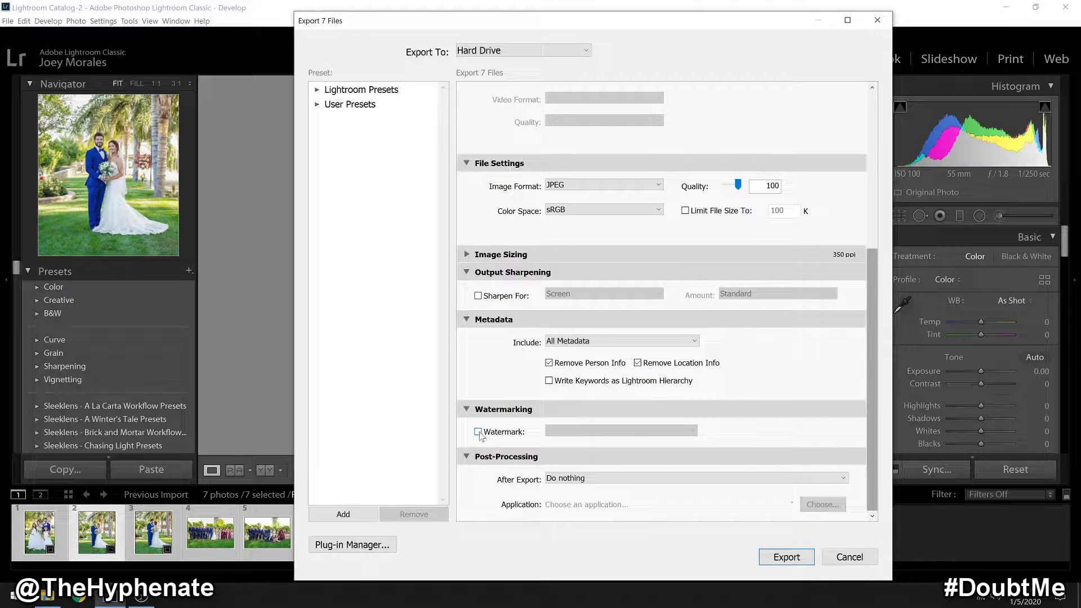
pyautogui.click(579, 431)
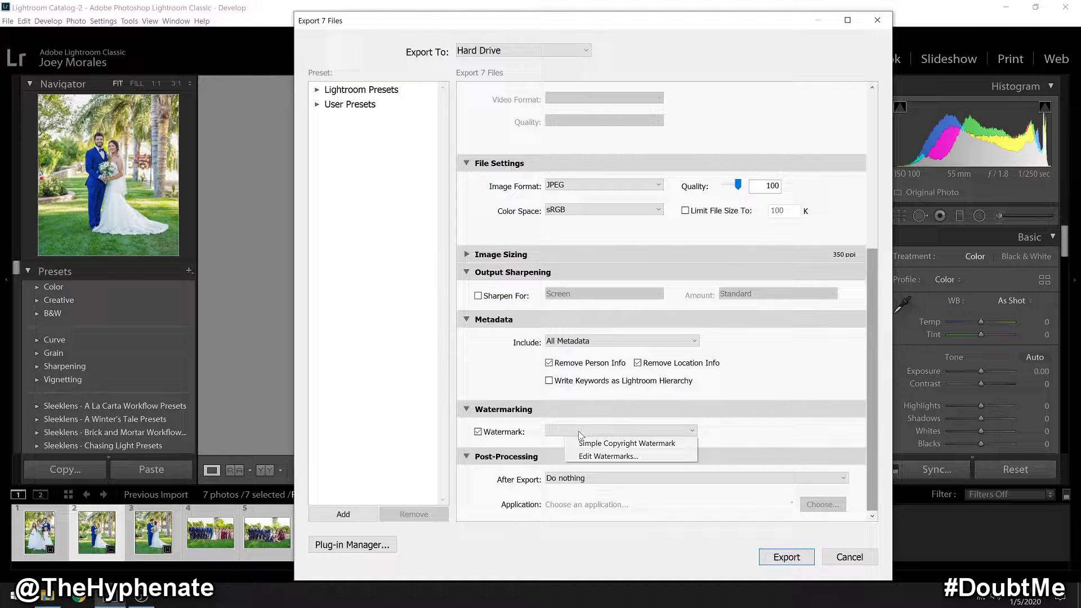
pyautogui.click(616, 457)
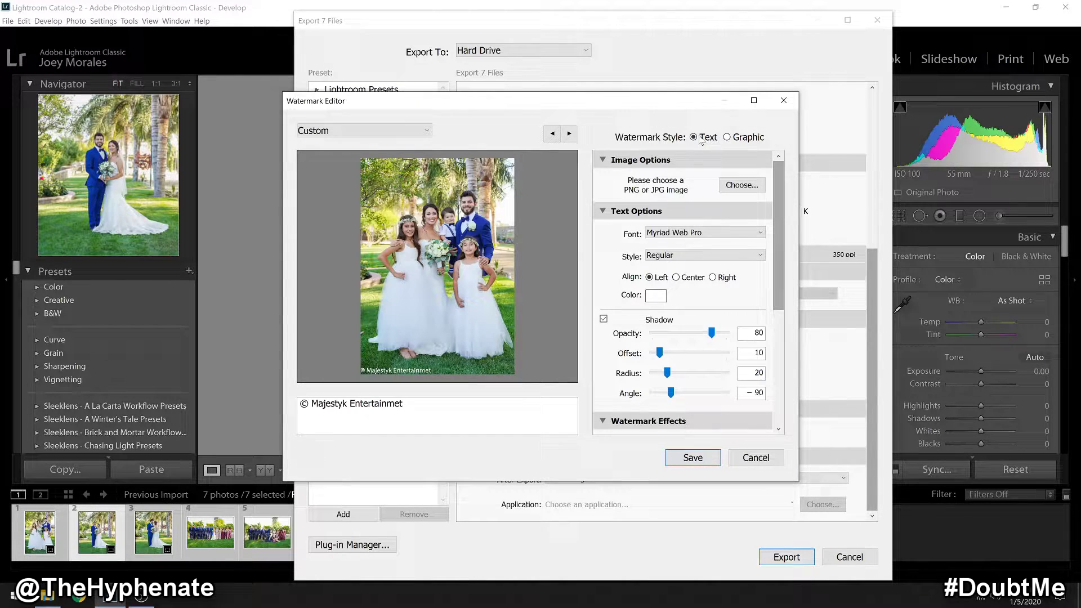
# - Switch the watermark to Graphic style using the 'majestyk logo white' PNG
pyautogui.click(727, 137)
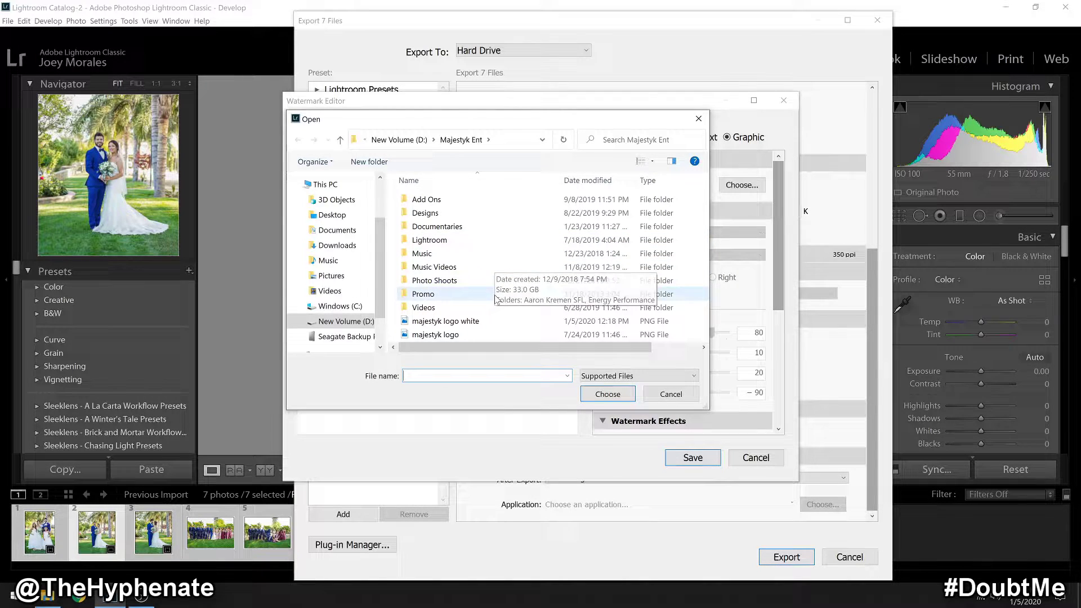
pyautogui.doubleClick(445, 322)
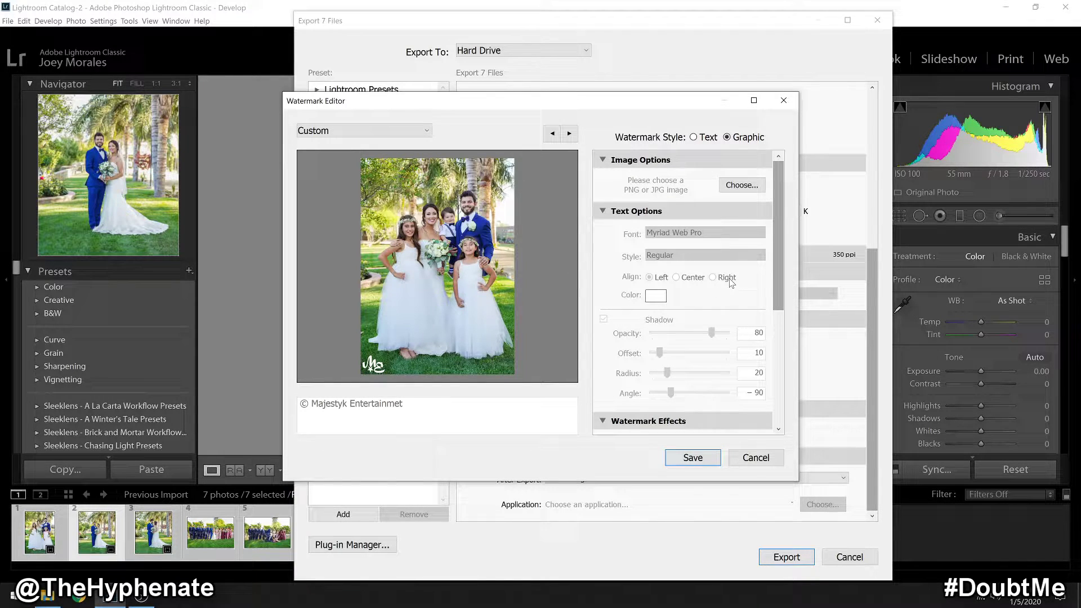
# - Try several anchor positions, then anchor the logo watermark bottom-left
pyautogui.moveTo(782, 189); pyautogui.dragTo(772, 323)
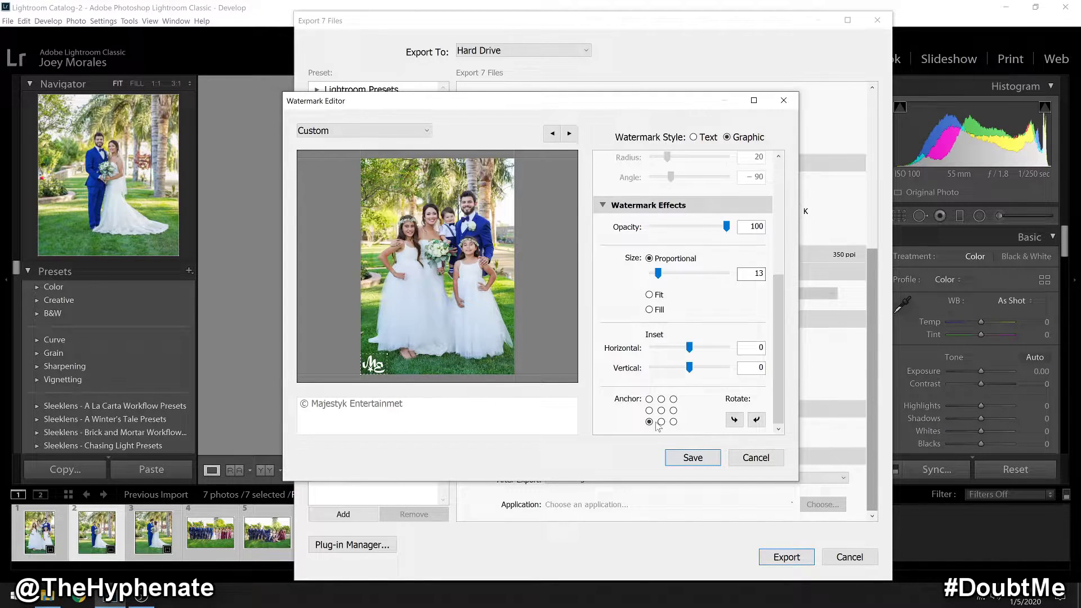
pyautogui.click(673, 421)
pyautogui.click(661, 422)
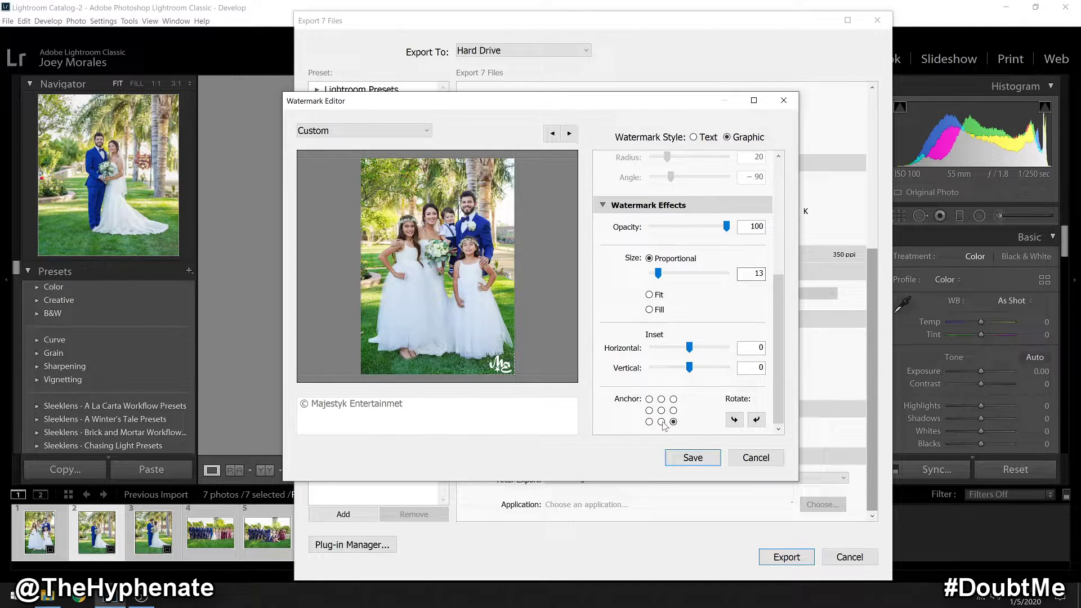
pyautogui.click(662, 410)
pyautogui.click(673, 399)
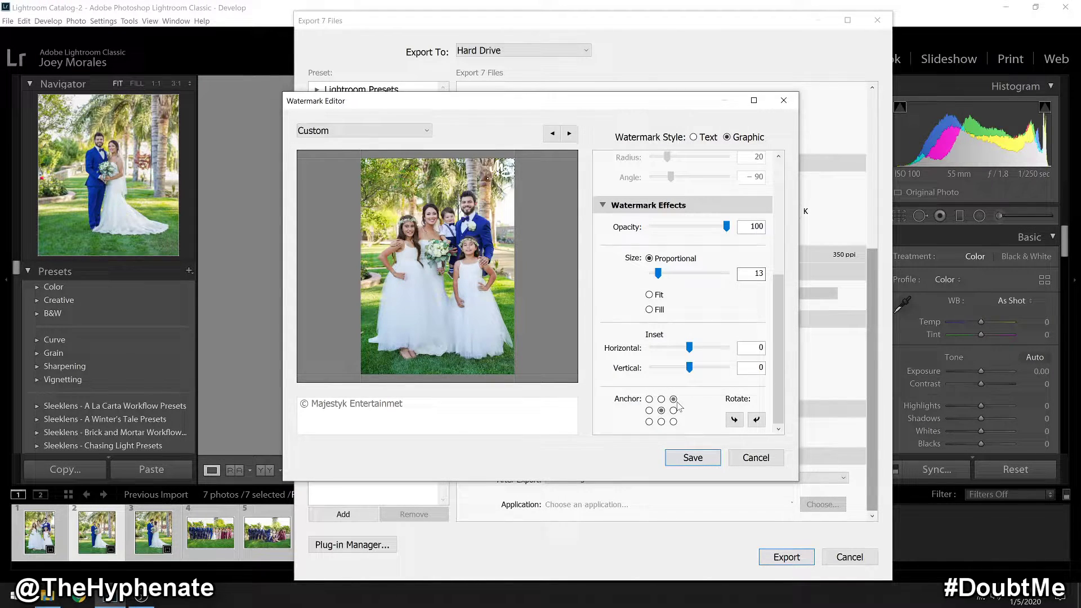
pyautogui.click(650, 422)
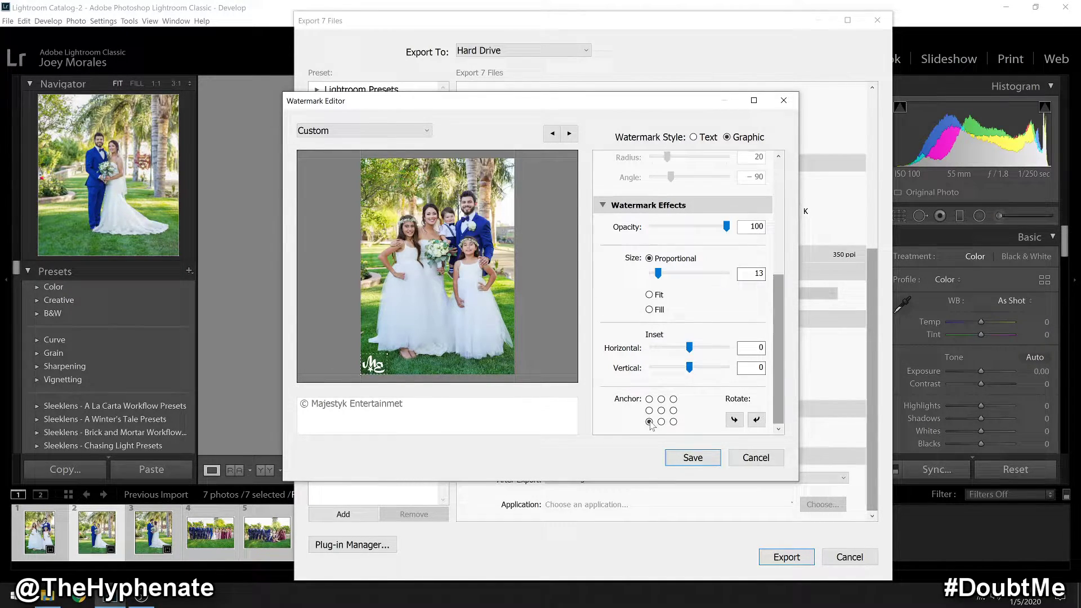
# - Set both the Horizontal and Vertical inset to 0
pyautogui.moveTo(689, 347)
pyautogui.mouseDown()
pyautogui.moveTo(696, 366)
pyautogui.moveTo(706, 349)
pyautogui.mouseUp()
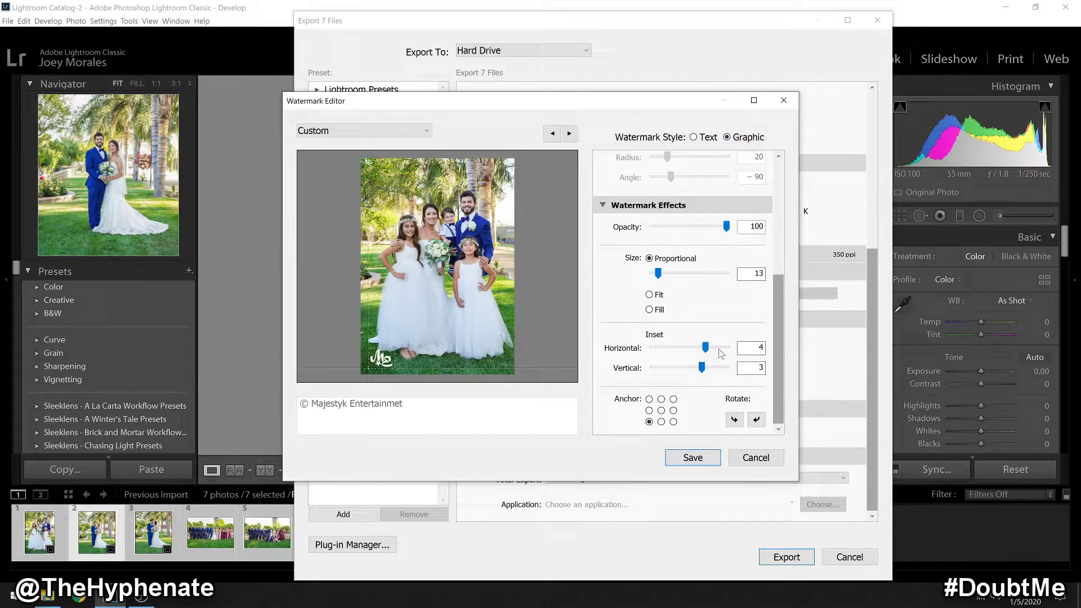
pyautogui.write('0')
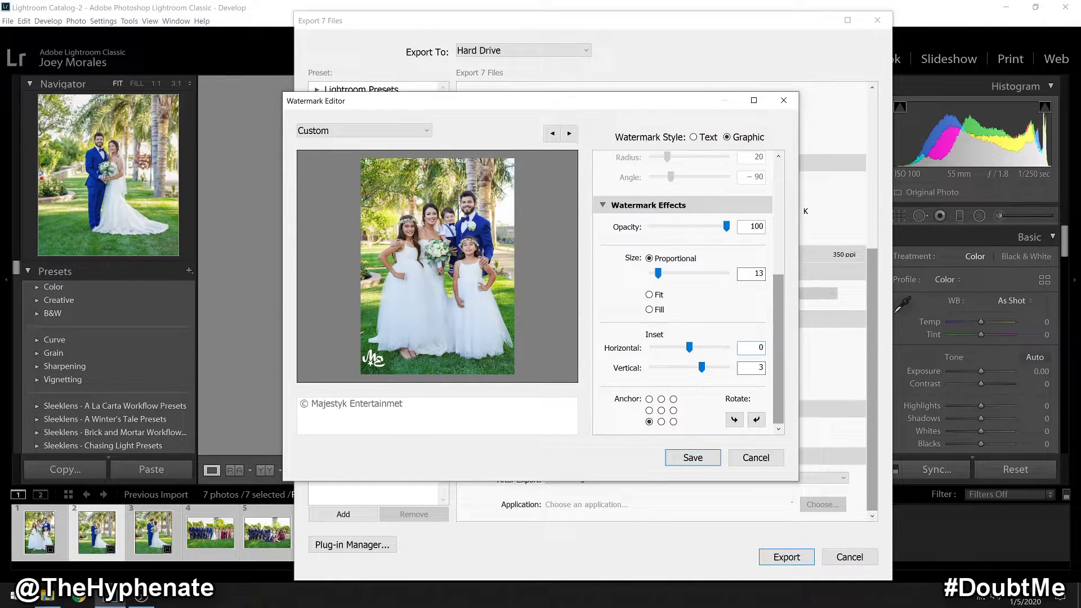
pyautogui.press('Tab')
pyautogui.write('0')
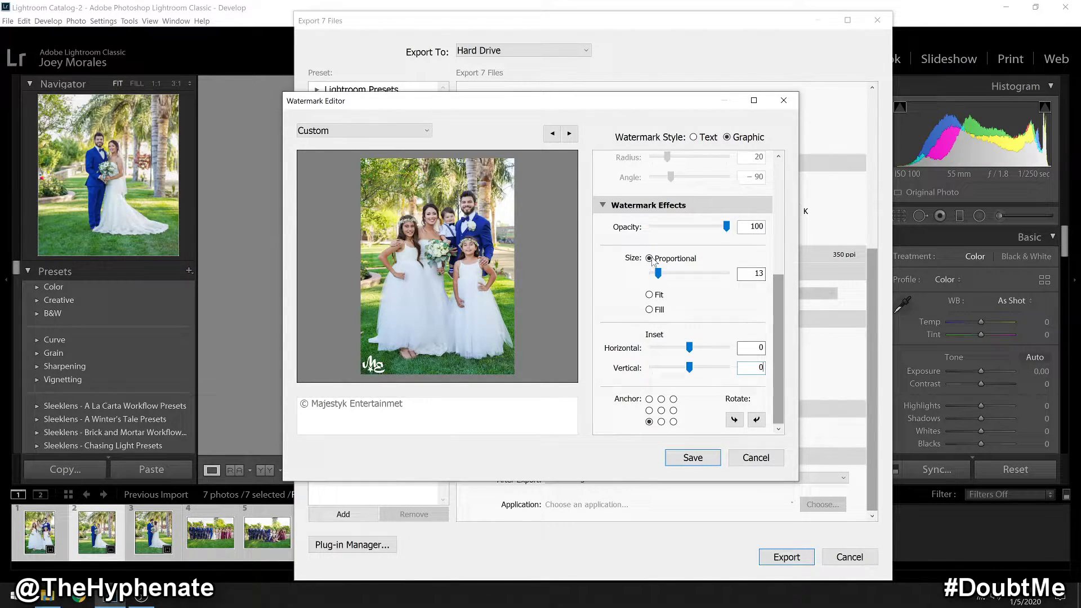
# - Try Fit and Fill sizing, return to Proportional, and enter a size of 5
pyautogui.click(649, 294)
pyautogui.click(651, 310)
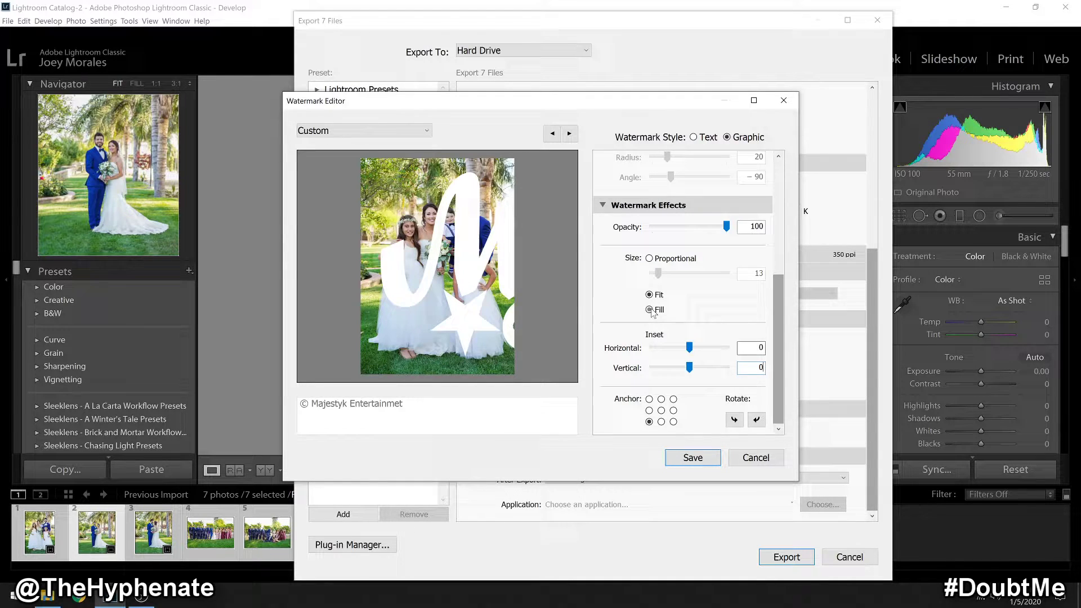
pyautogui.click(649, 258)
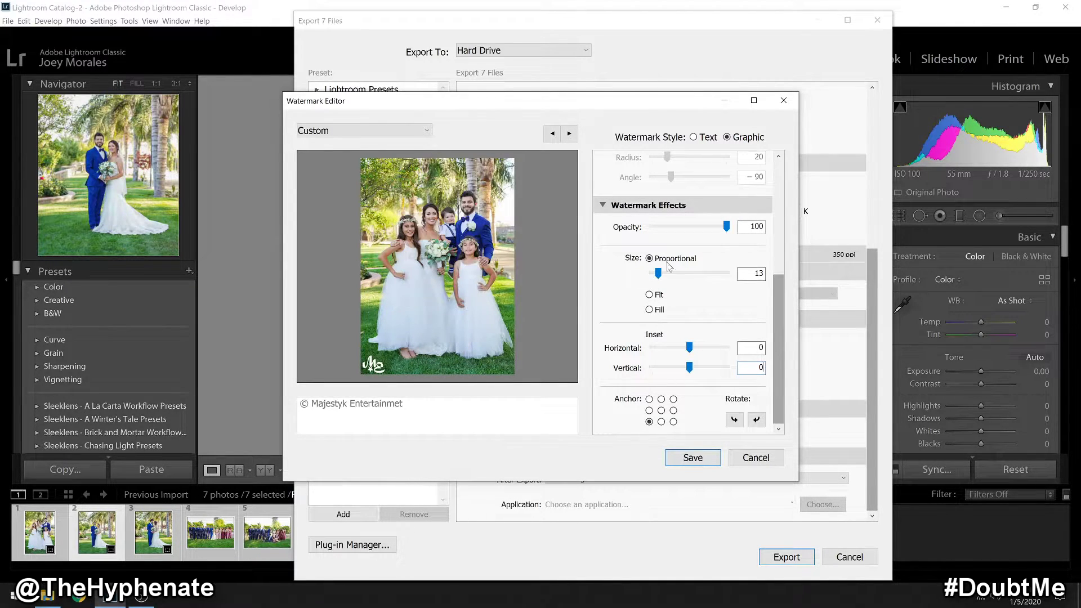
pyautogui.click(741, 274)
pyautogui.write('5')
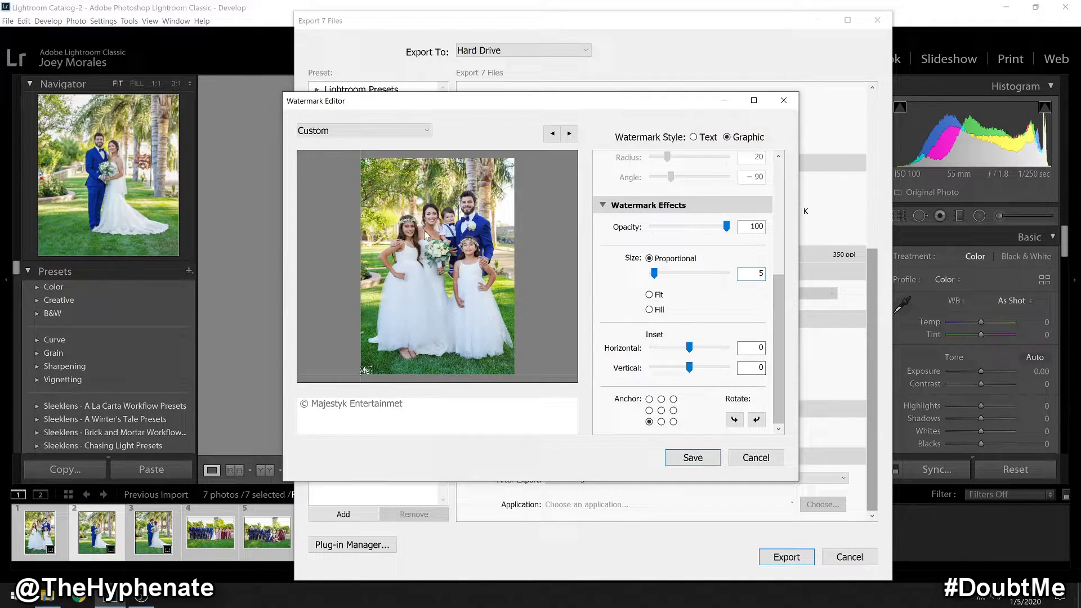
pyautogui.click(506, 295)
# - Test the opacity, rotate the logo, and apply a watermark size of 6
pyautogui.moveTo(729, 228); pyautogui.dragTo(816, 232)
pyautogui.click(757, 420)
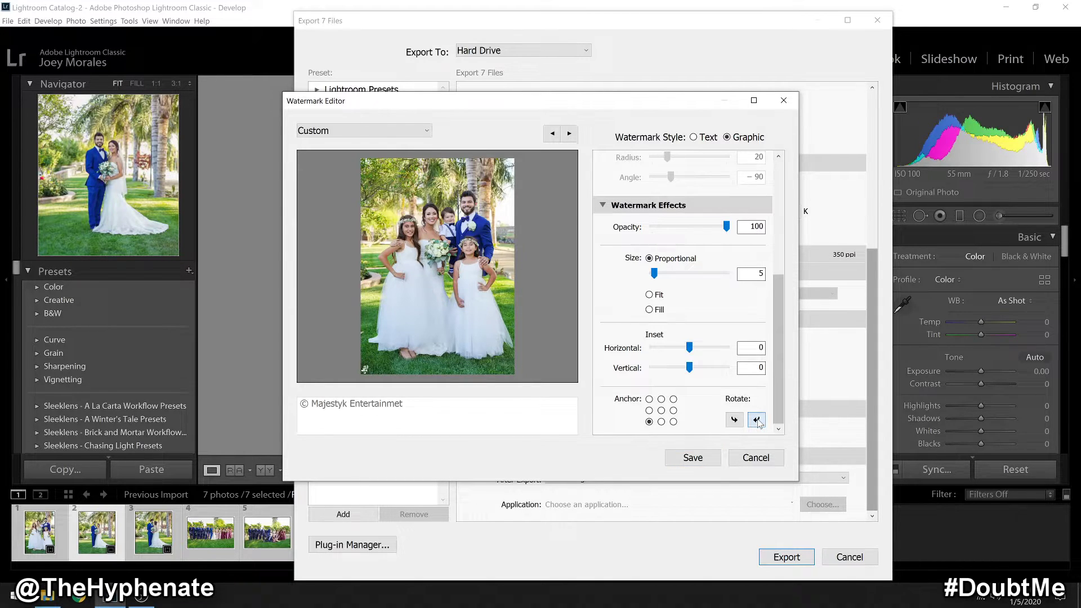
pyautogui.click(751, 273)
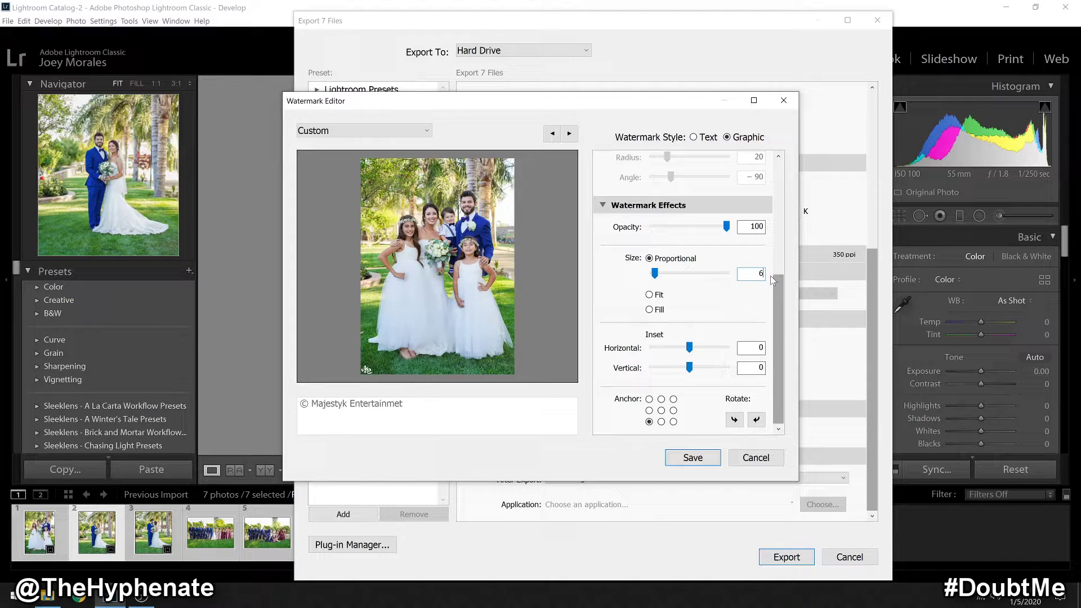
pyautogui.press('Return')
# - Save the watermark settings as the preset 'ME Logo Bttm Left'
pyautogui.click(691, 456)
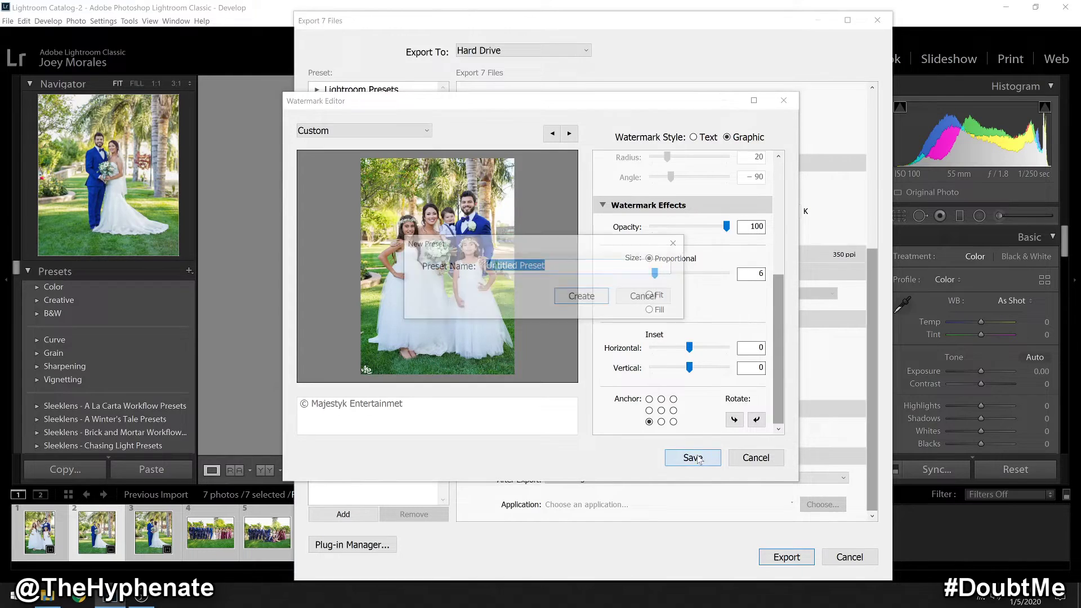
pyautogui.write('M')
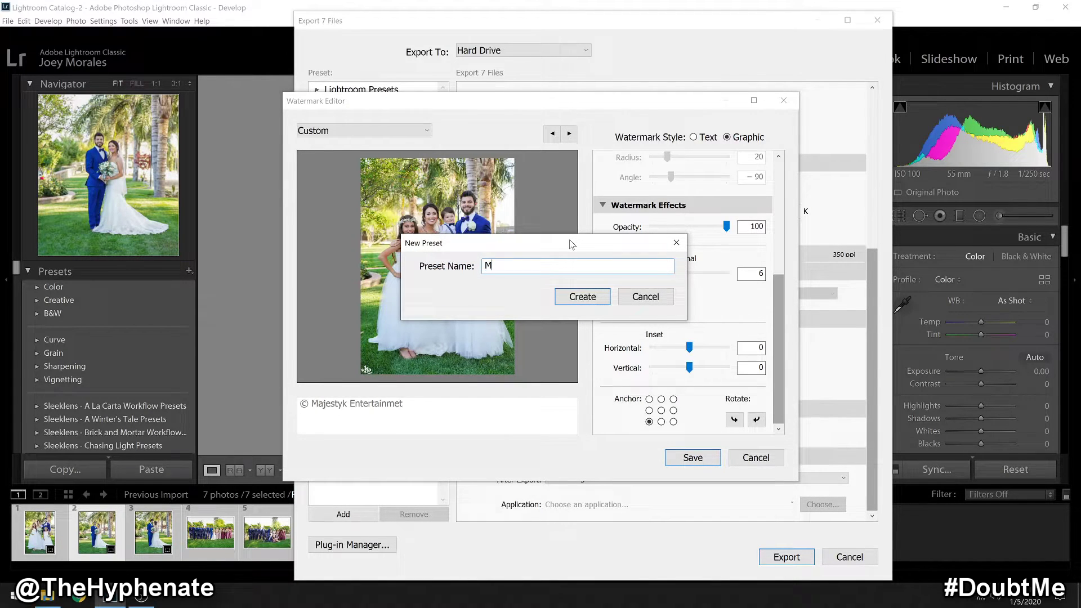
pyautogui.write('E Logo Bttm Left')
pyautogui.click(578, 298)
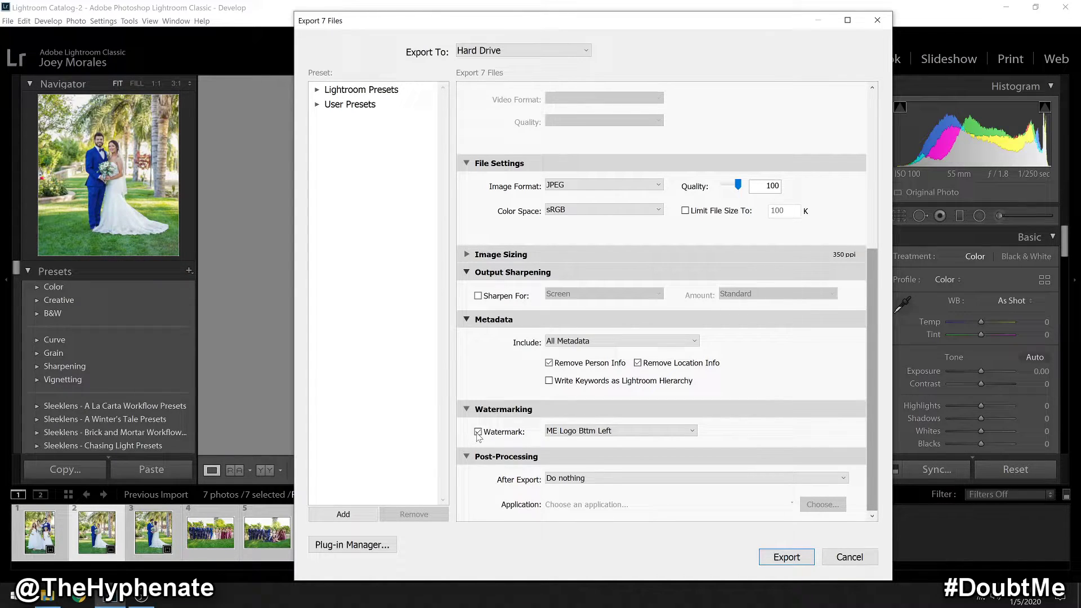
# - Confirm 'ME Logo Bttm Left' as the watermark and export the seven photos
pyautogui.click(624, 435)
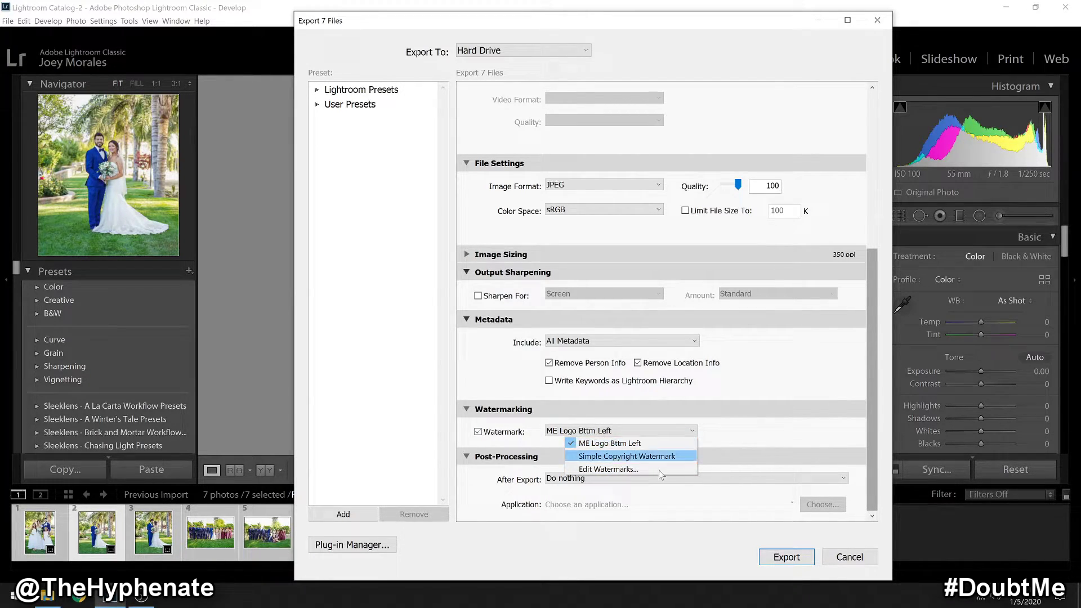
pyautogui.click(698, 557)
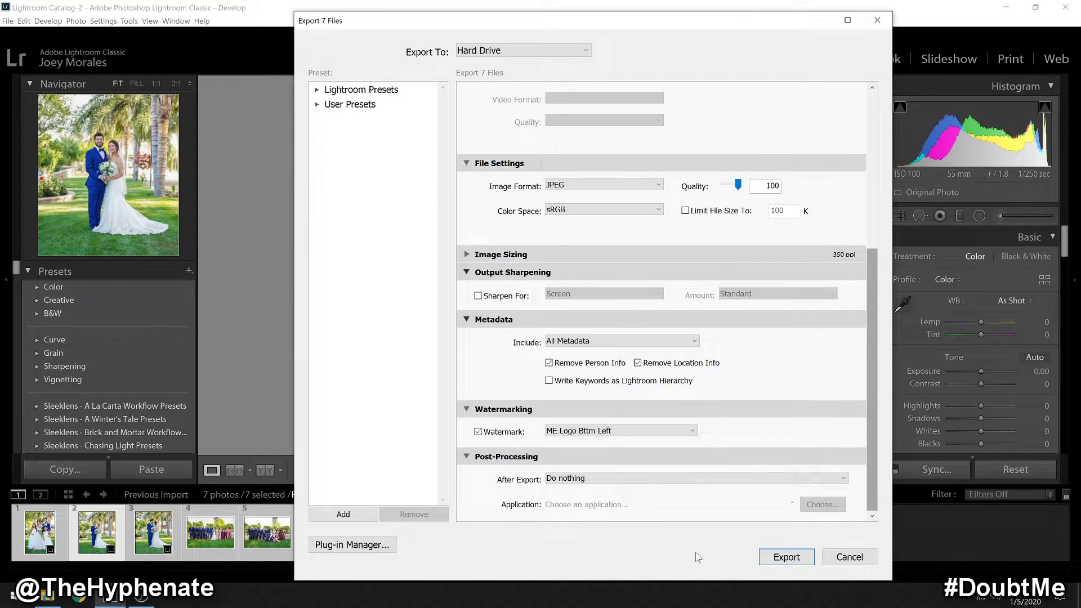
pyautogui.click(803, 557)
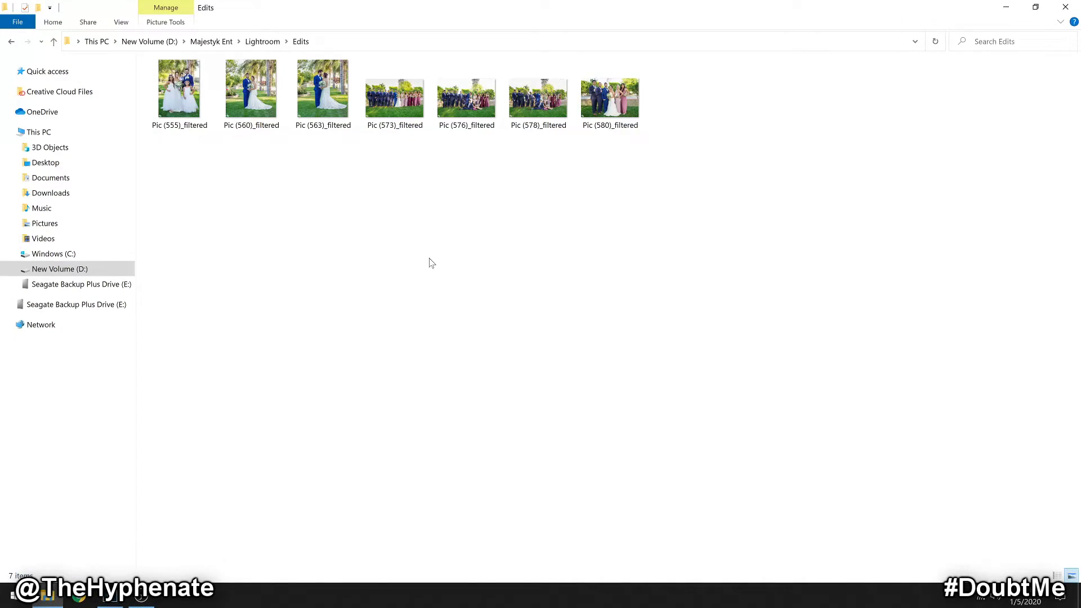
# - Open the exported Pic (555)_filtered.jpg from the Edits folder in Photos
pyautogui.doubleClick(179, 82)
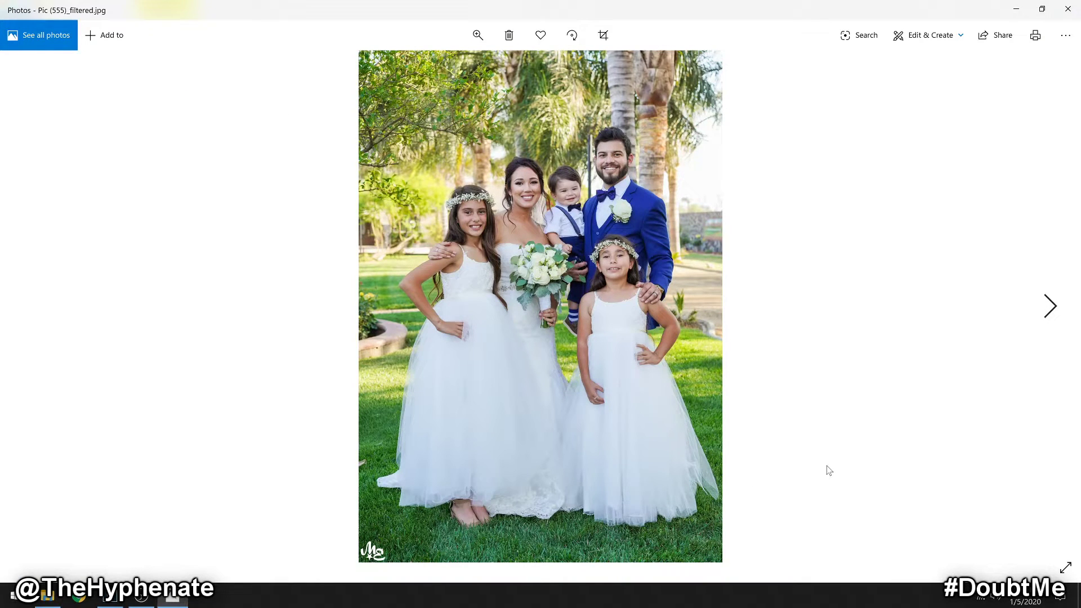
# - Browse forward through the next three exported photos
pyautogui.press('Right')
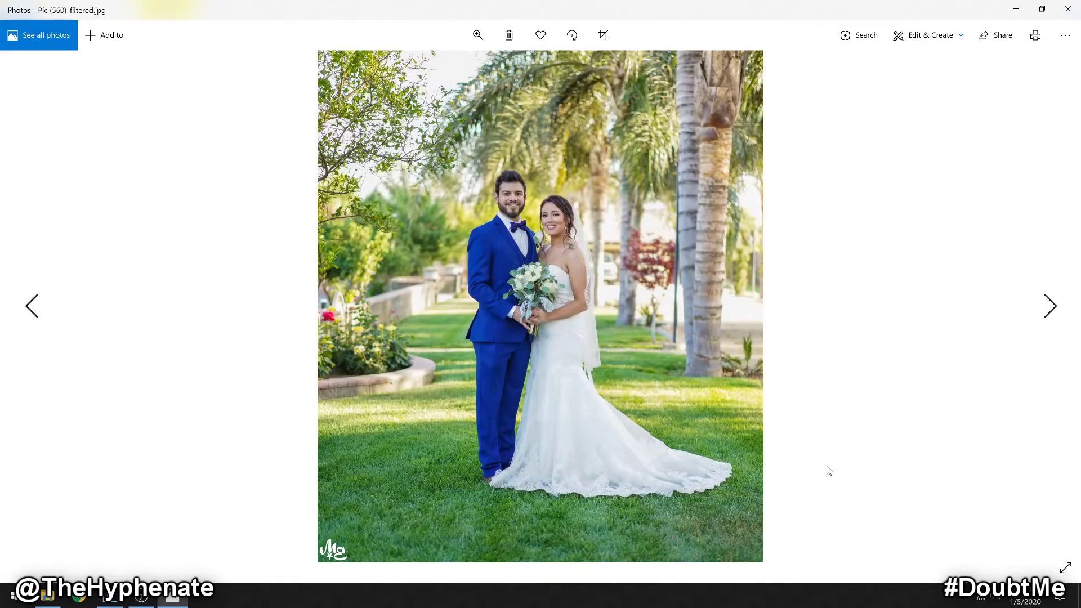
pyautogui.press('Right')
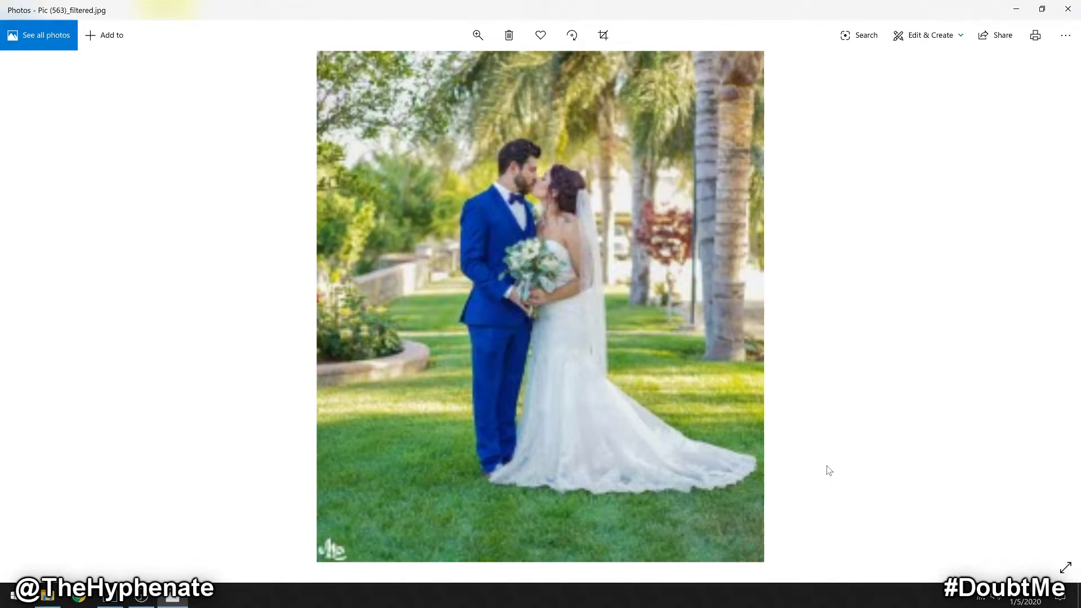
pyautogui.press('Right')
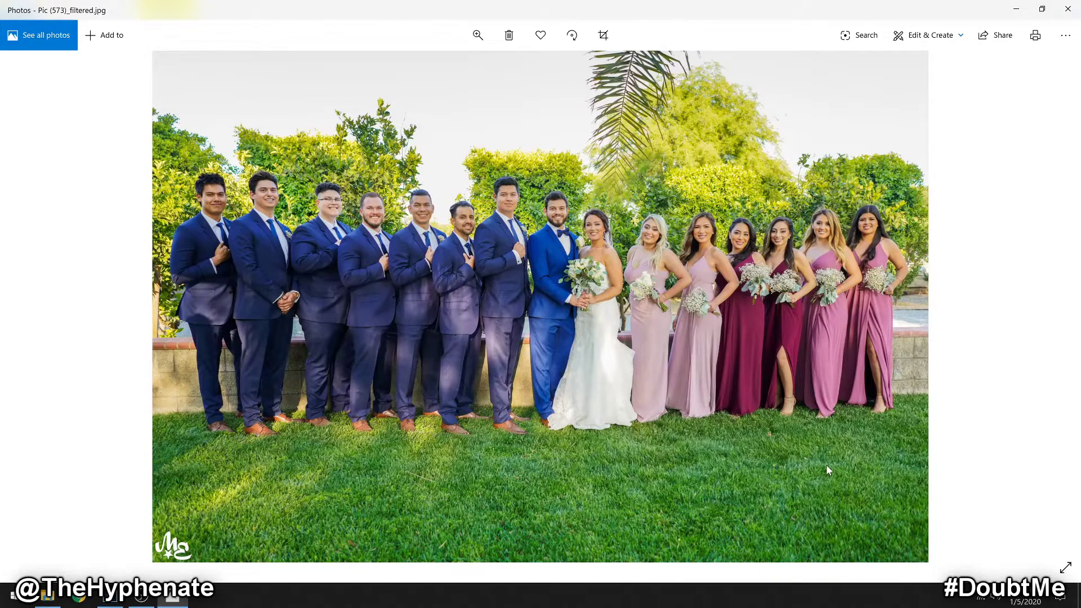
# - Zoom in to check the bottom-left ME logo, fit the photo again, and keep browsing
pyautogui.scroll(2, 251, 529)
pyautogui.click(477, 35)
pyautogui.moveTo(429, 68); pyautogui.dragTo(471, 67)
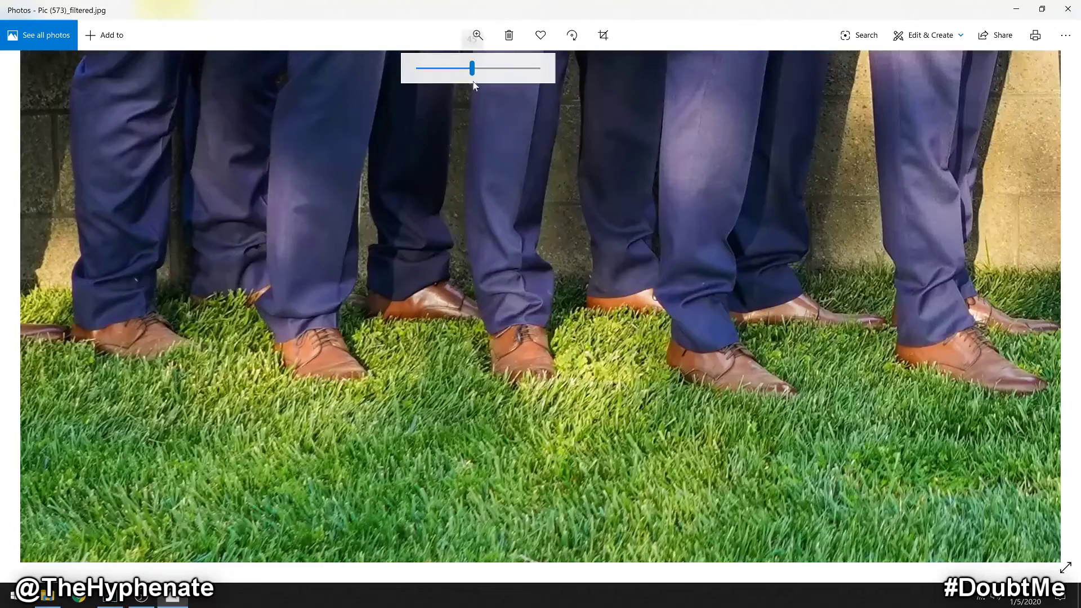
pyautogui.moveTo(563, 451); pyautogui.dragTo(565, 259)
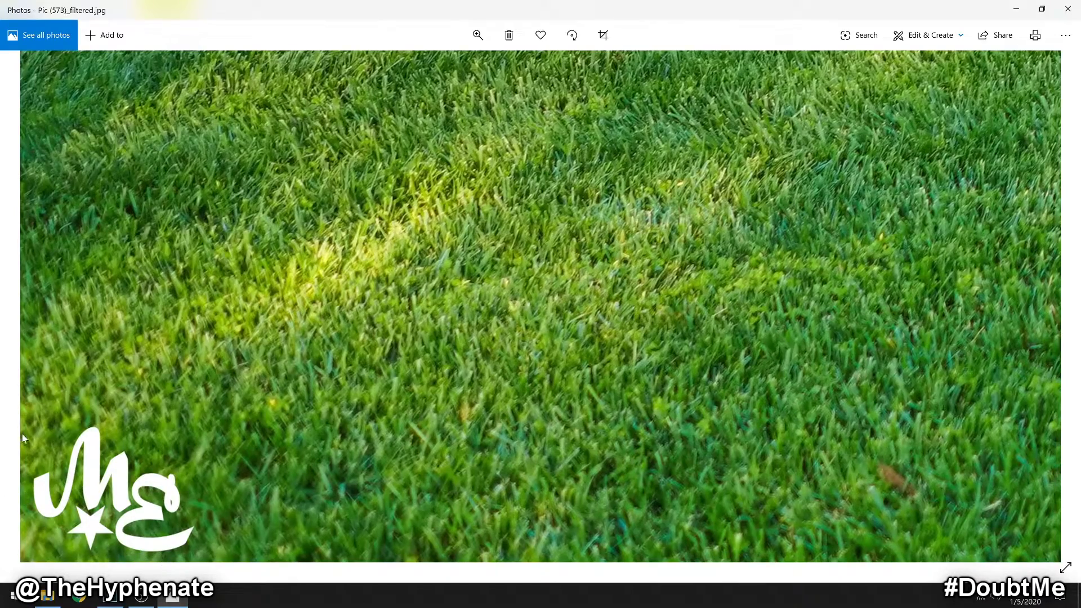
pyautogui.doubleClick(549, 300)
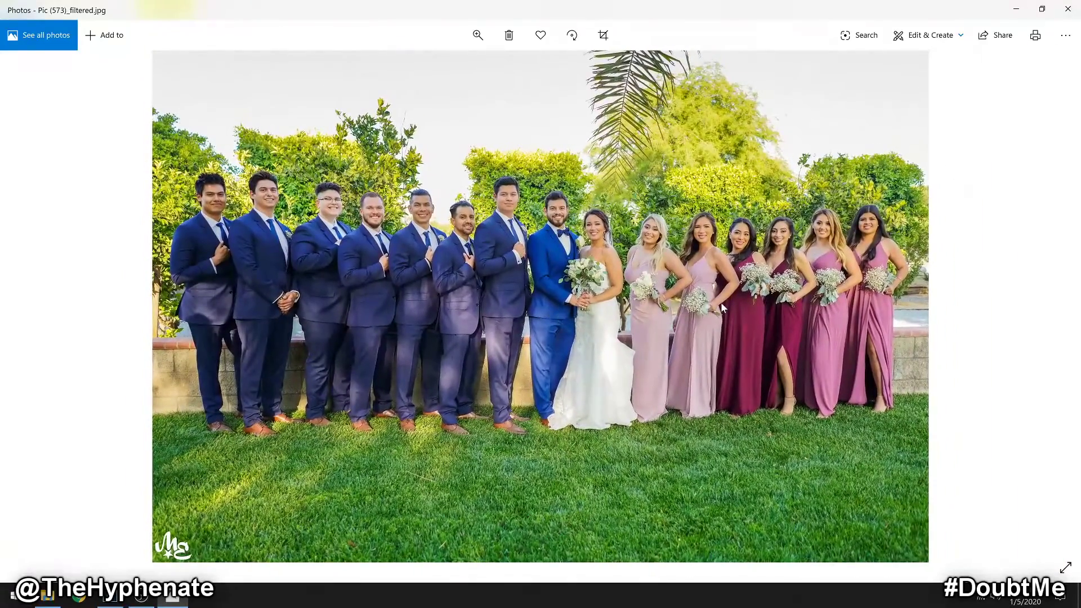
pyautogui.press('Right')
pyautogui.press('Right')
pyautogui.press('Right')
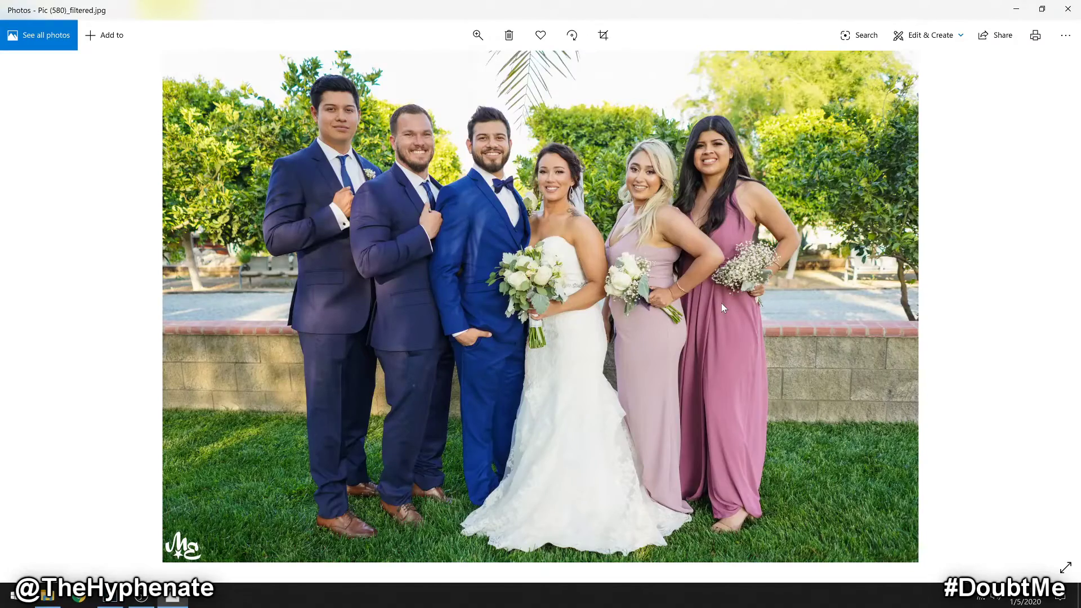
pyautogui.press('Right')
pyautogui.press('Right')
pyautogui.press('Right')
pyautogui.press('Right')
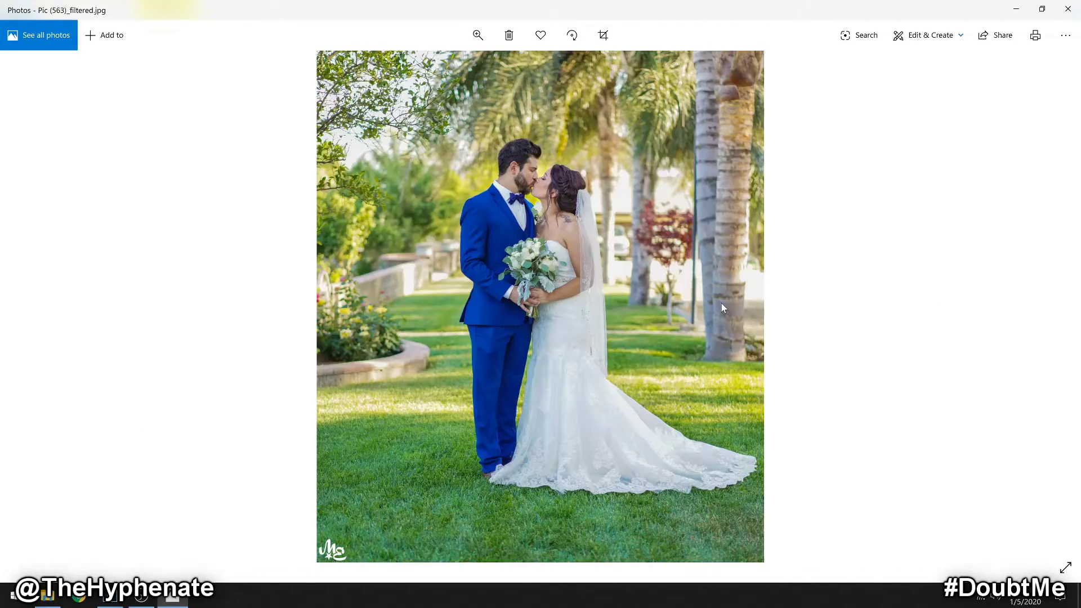